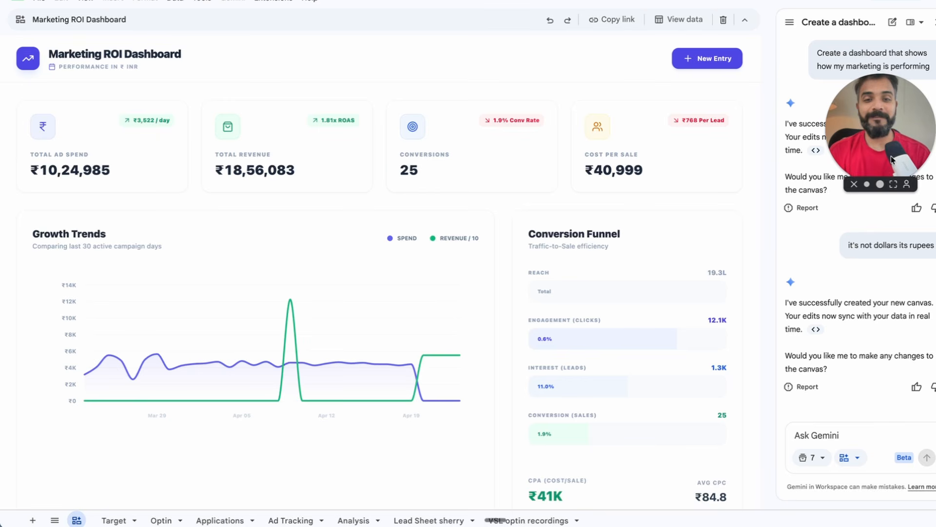
Look over the Marketing ROI Dashboard, from its metric cards and charts down to the Campaign Transaction Logs
scroll(453, 359, "down", 2)
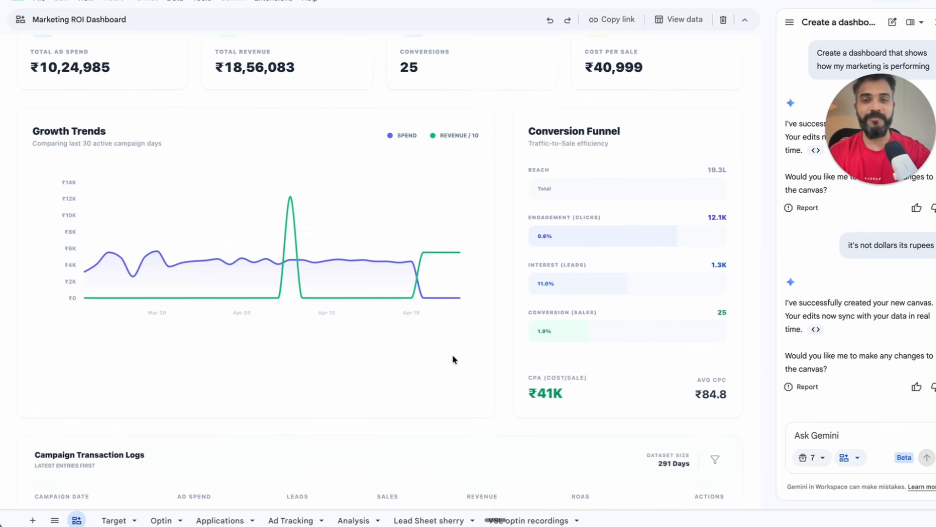
scroll(453, 359, "up", 2)
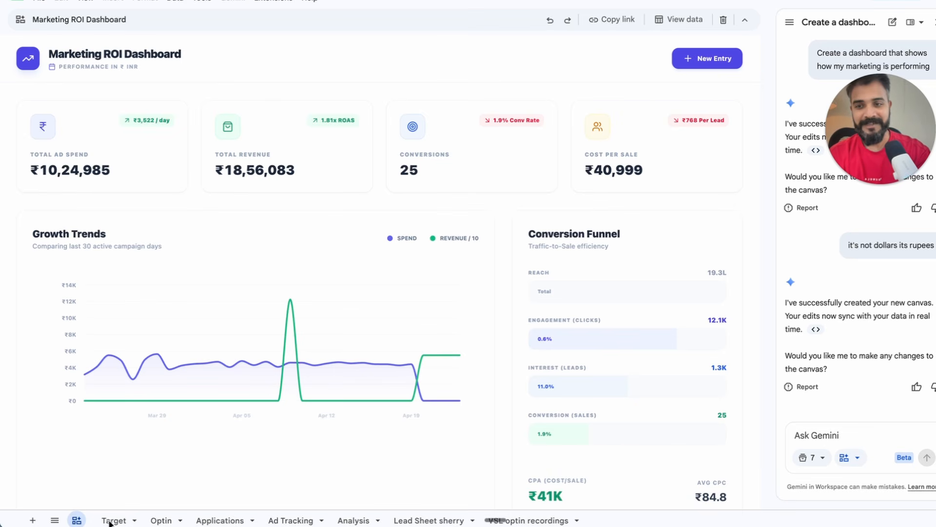
Look through the spreadsheet's source sheets, including Optin, Applications, Ad Tracking, Analysis and the lead sheet
right_click(99, 0)
left_click(121, 0)
type("min")
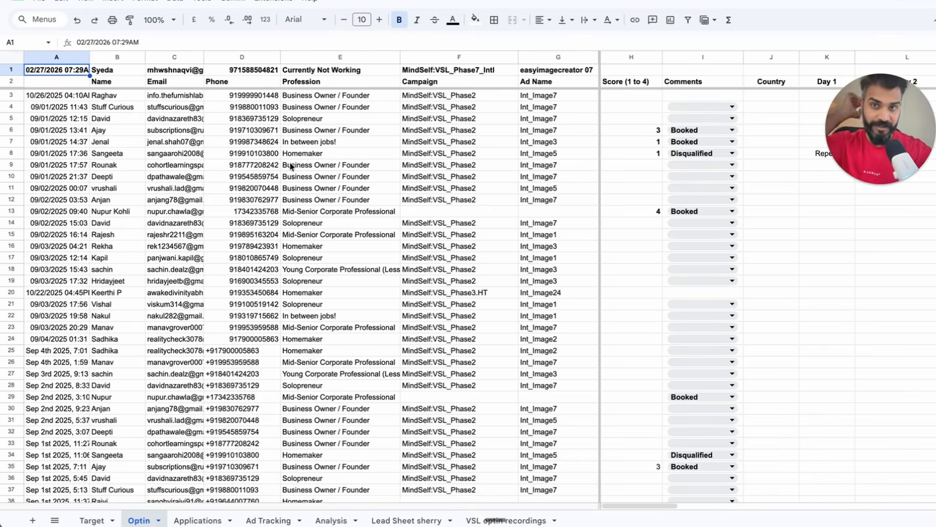
left_click(220, 520)
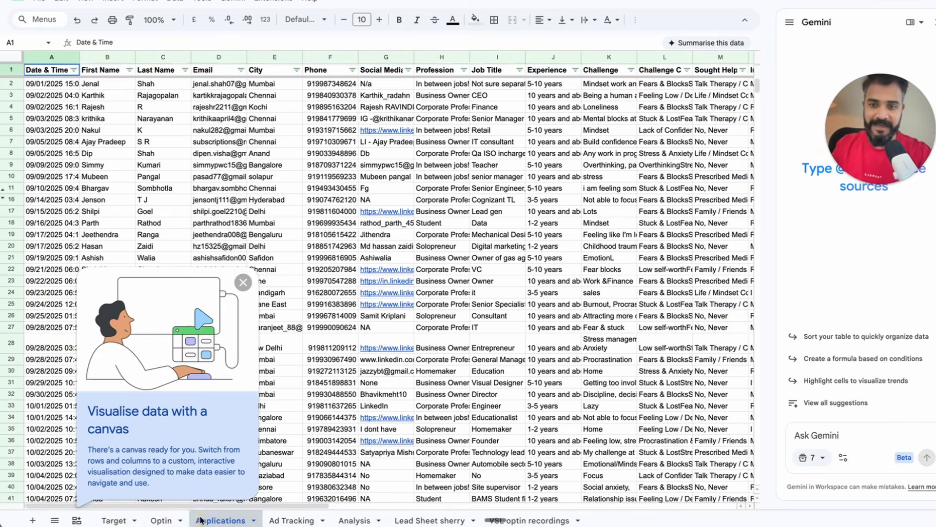
left_click(287, 520)
left_click(369, 210)
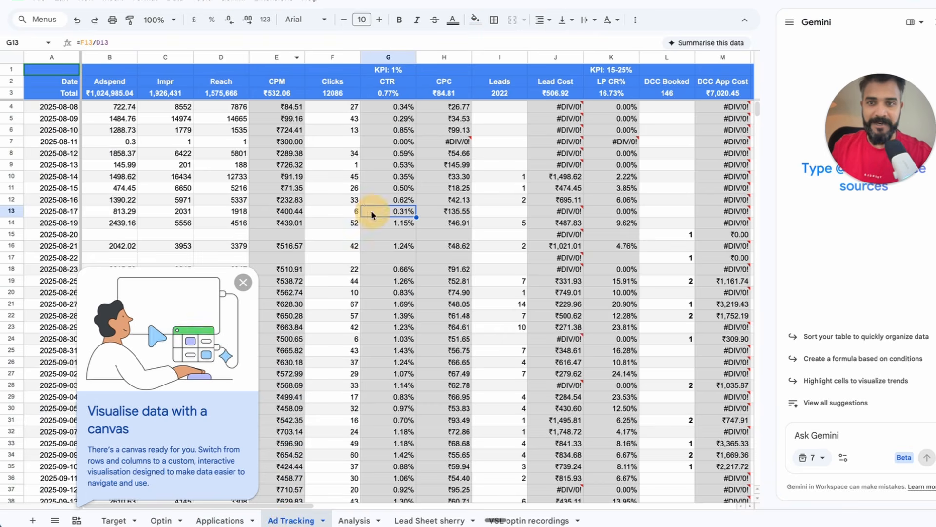
left_click(356, 519)
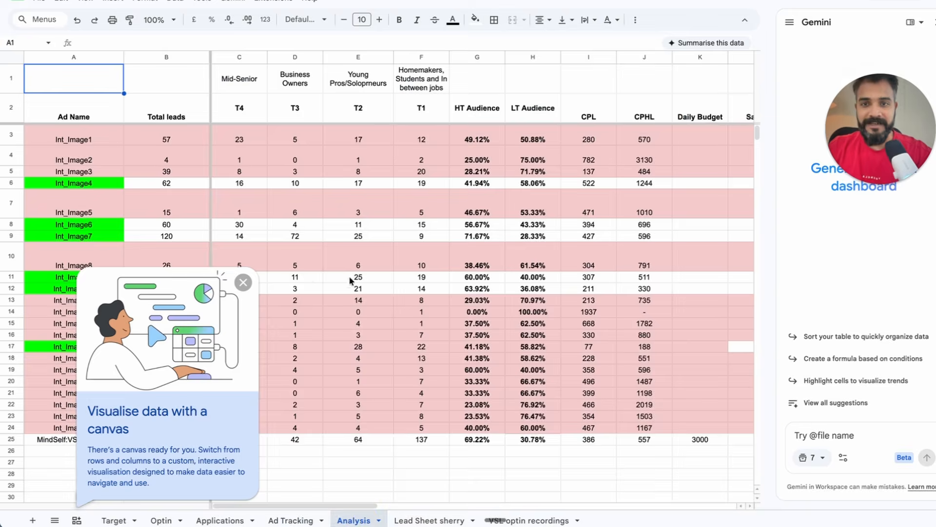
left_click(243, 283)
left_click(449, 518)
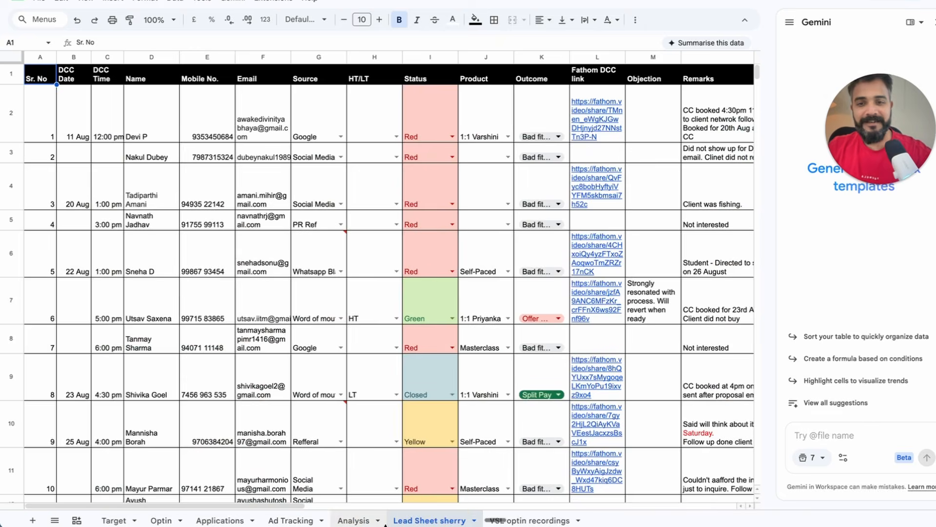
left_click(350, 521)
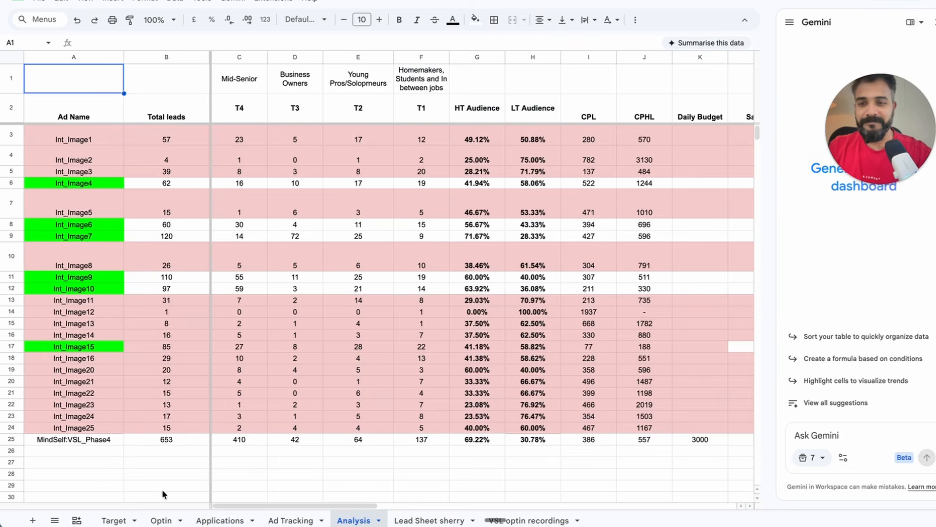
Reopen the Marketing ROI Dashboard canvas and copy its prompt "Create a dashboard that shows how my marketing is performing"
left_click(77, 520)
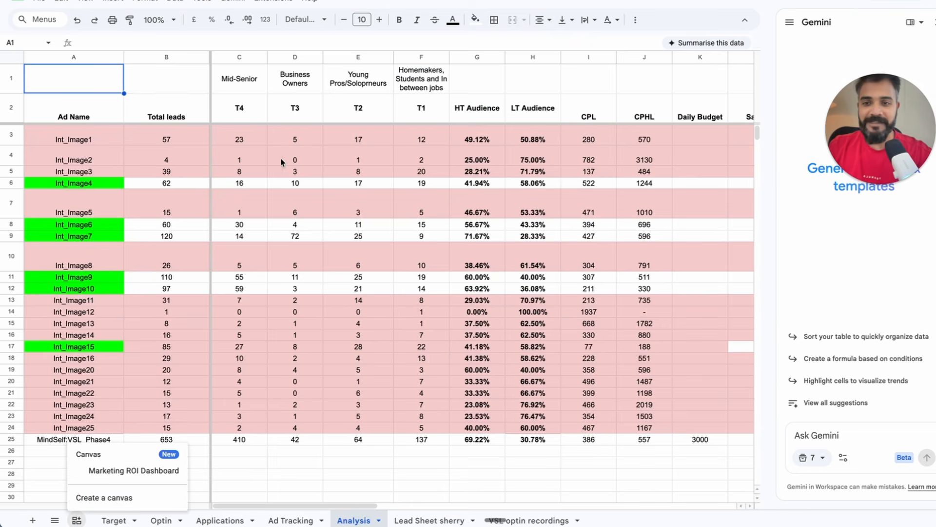
left_click(149, 471)
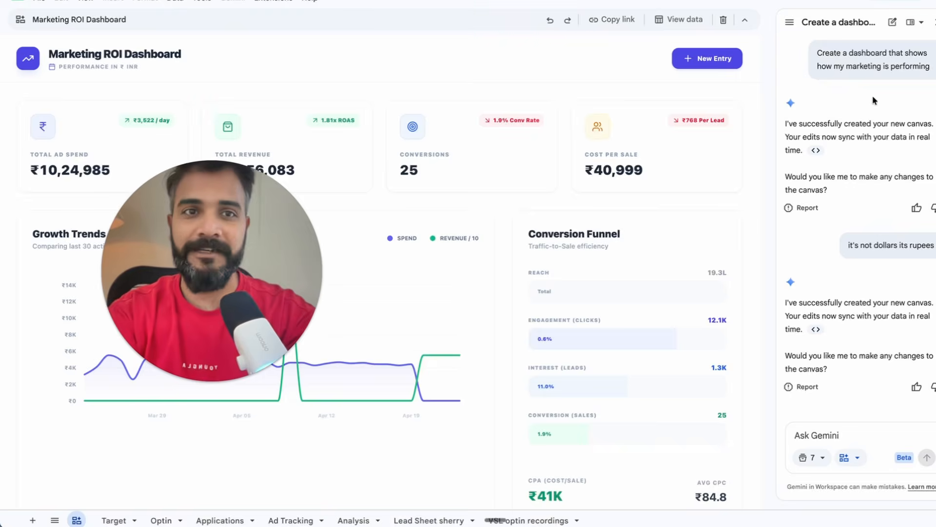
left_click_drag(818, 51, 930, 69)
key("ctrl+c")
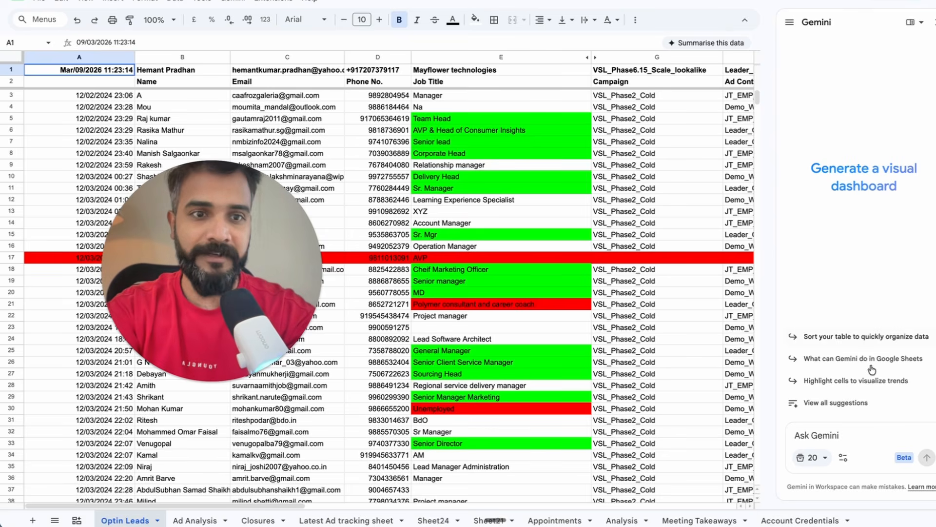
left_click(851, 435)
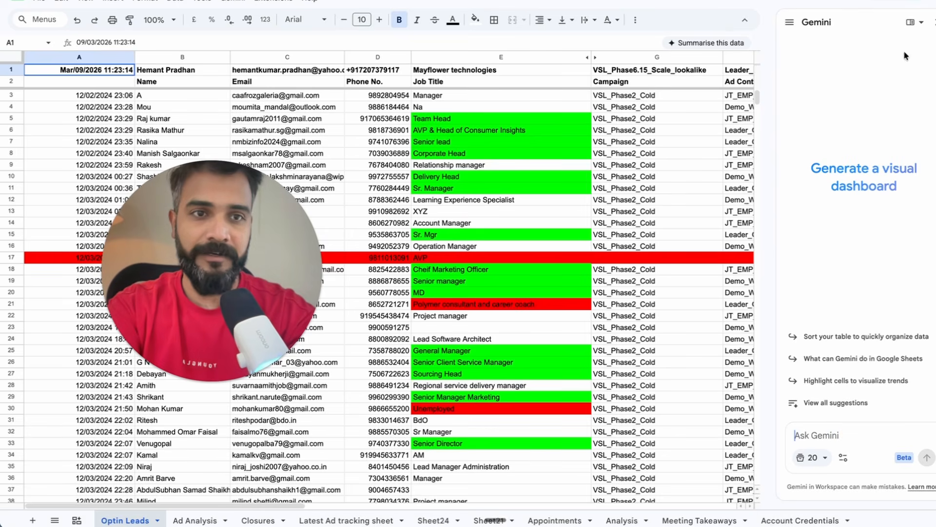
left_click(932, 22)
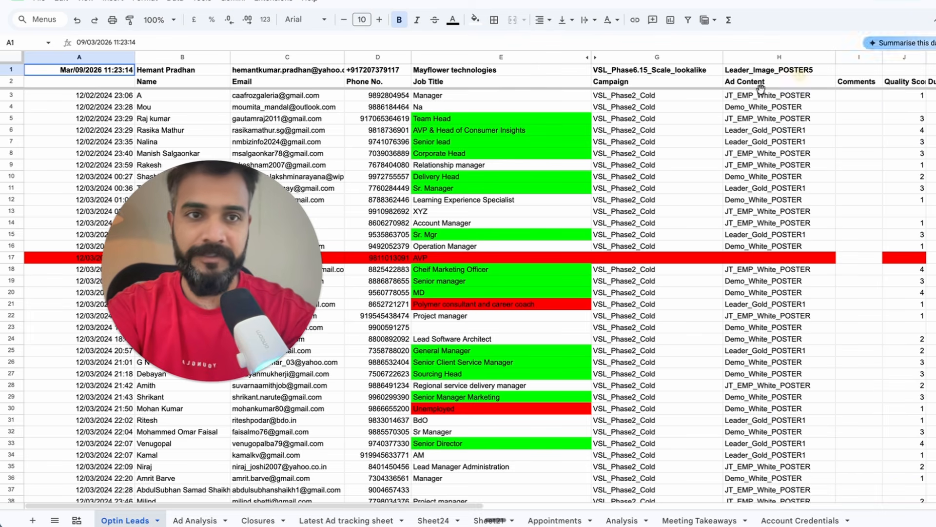
left_click(78, 519)
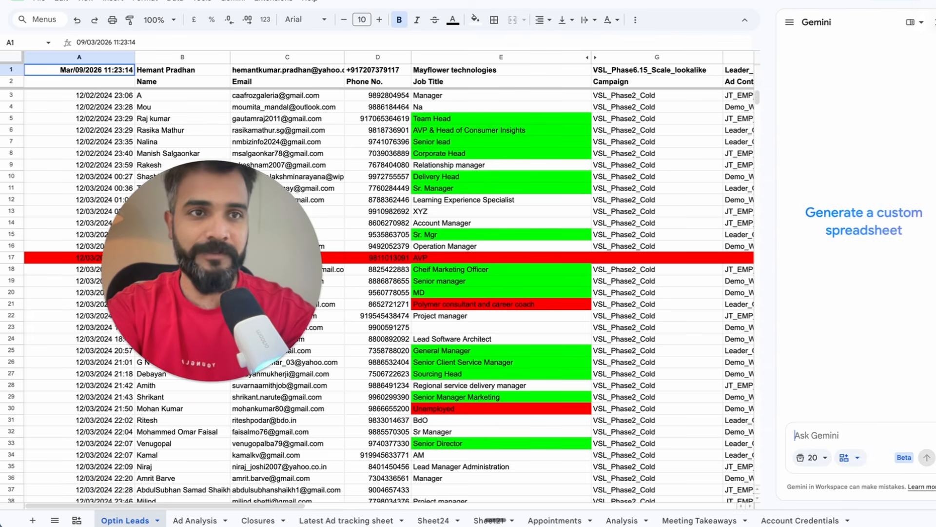
left_click(933, 22)
Look over the lead data in Optin Leads and the ad metrics in Sheet24
scroll(124, 483, "up", 5)
scroll(123, 483, "down", 4)
scroll(124, 483, "down", 2)
scroll(146, 507, "left", 2)
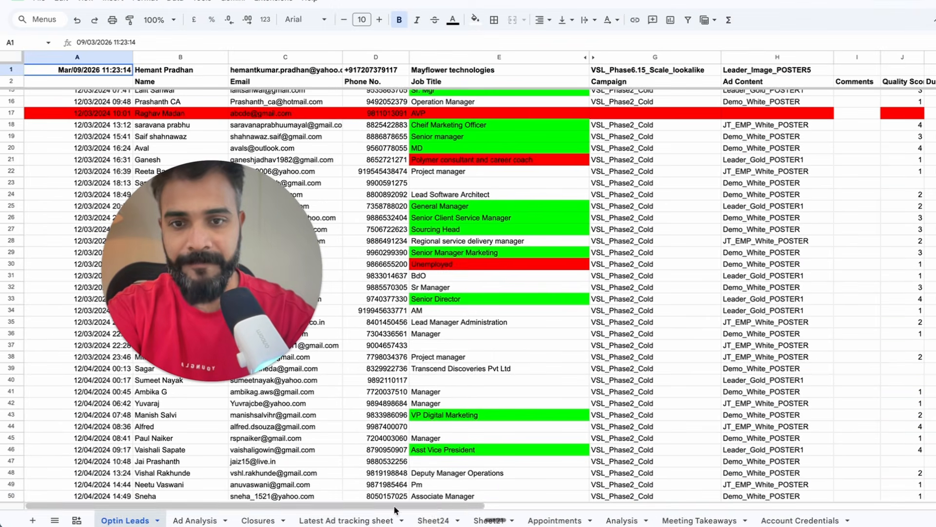
left_click(446, 521)
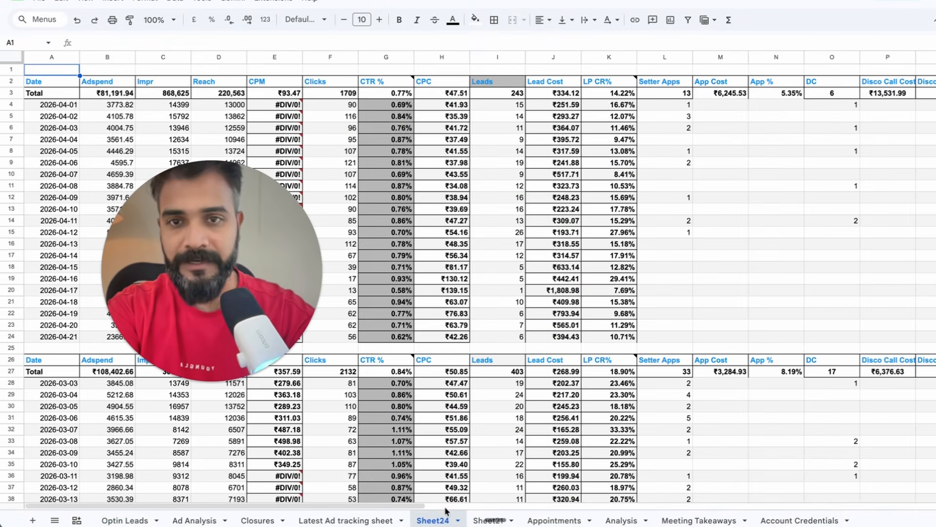
left_click(125, 520)
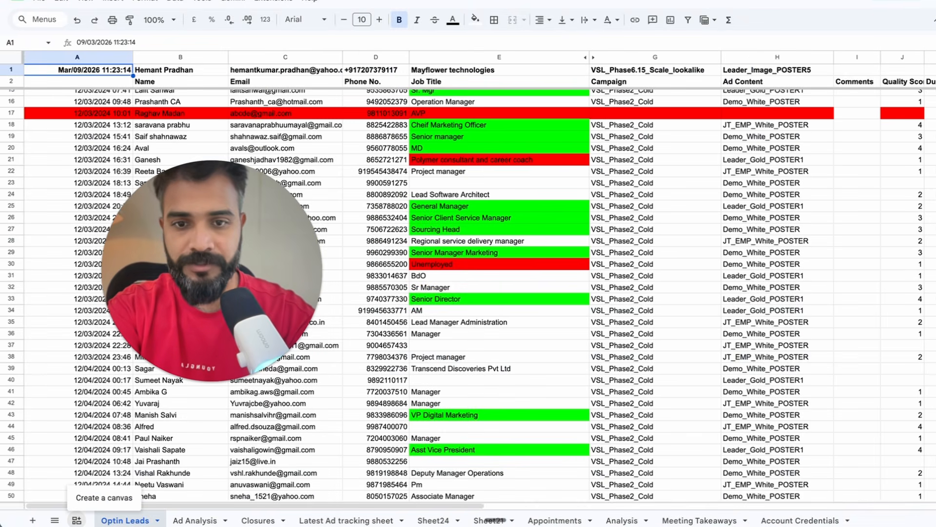
Delete Sheet24 from the spreadsheet
left_click(456, 521)
left_click(456, 521)
left_click(434, 305)
left_click(621, 284)
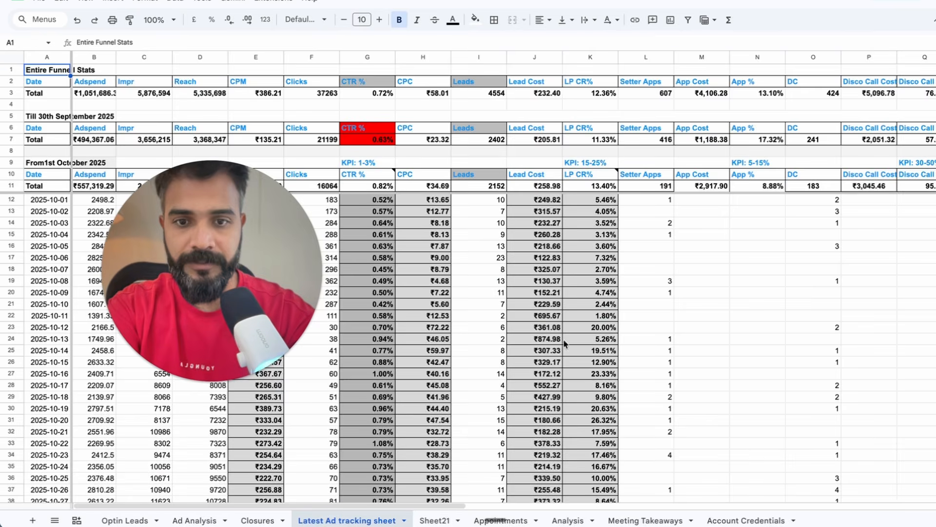
Delete Sheet21 from the spreadsheet
left_click(435, 521)
left_click(458, 520)
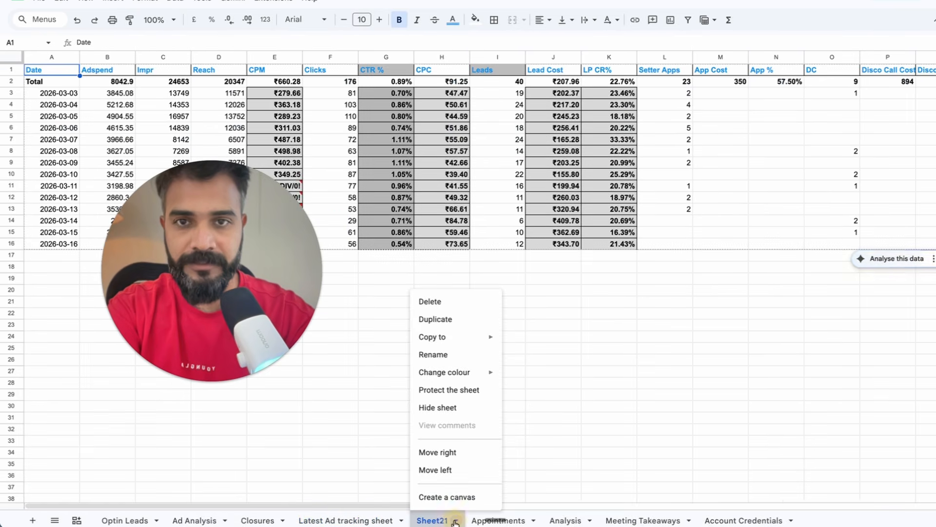
left_click(434, 302)
left_click(617, 277)
Start a new canvas from the Latest Ad tracking sheet
left_click(444, 521)
left_click(350, 523)
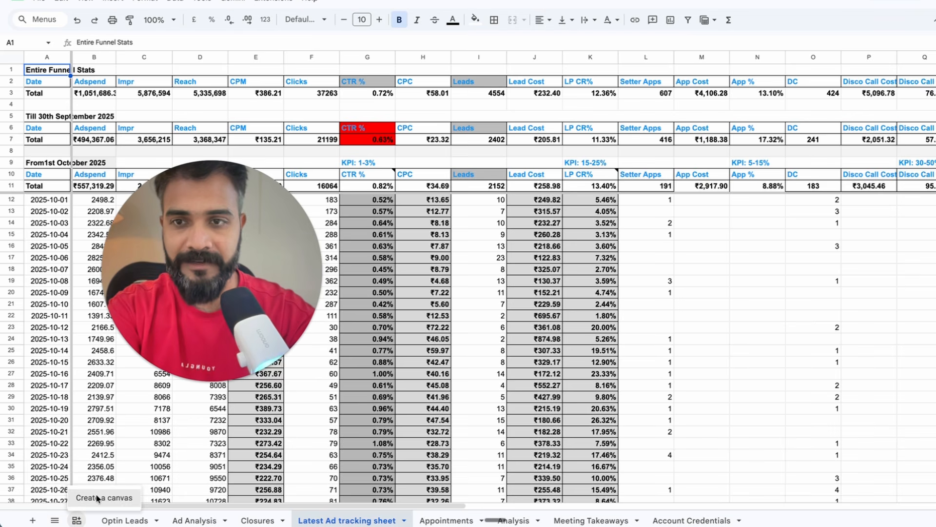
left_click(97, 496)
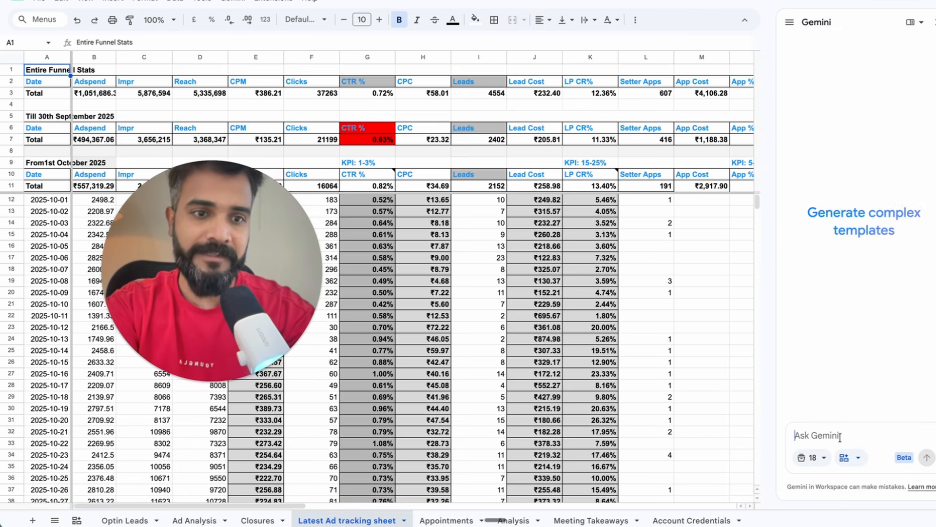
Send Gemini the copied dashboard prompt with the added line "All the numbers are in Latest Ad Tracking Sheet"
key("ctrl+v")
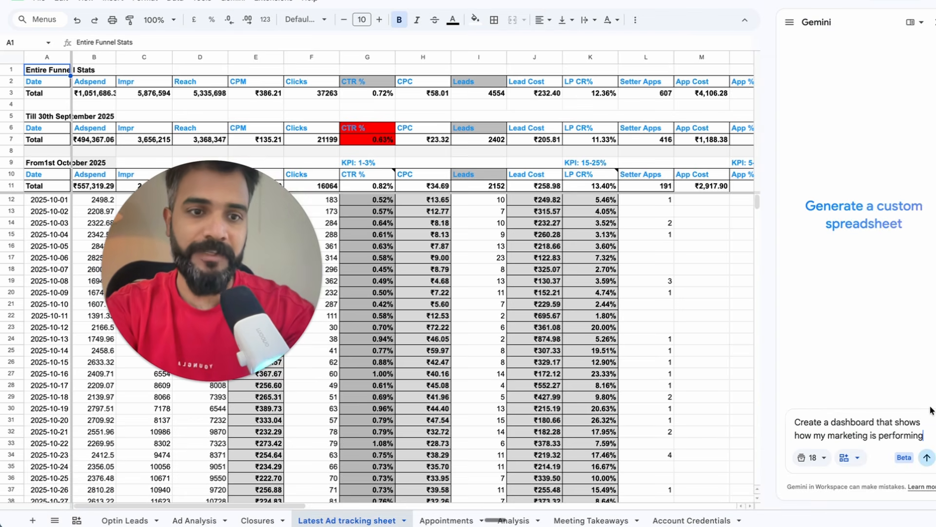
key("shift+Return")
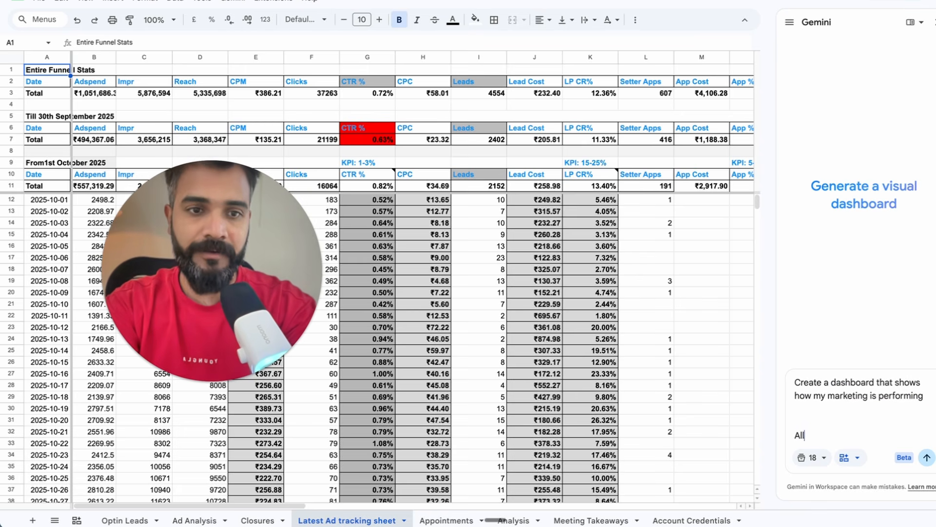
type("All the numbe")
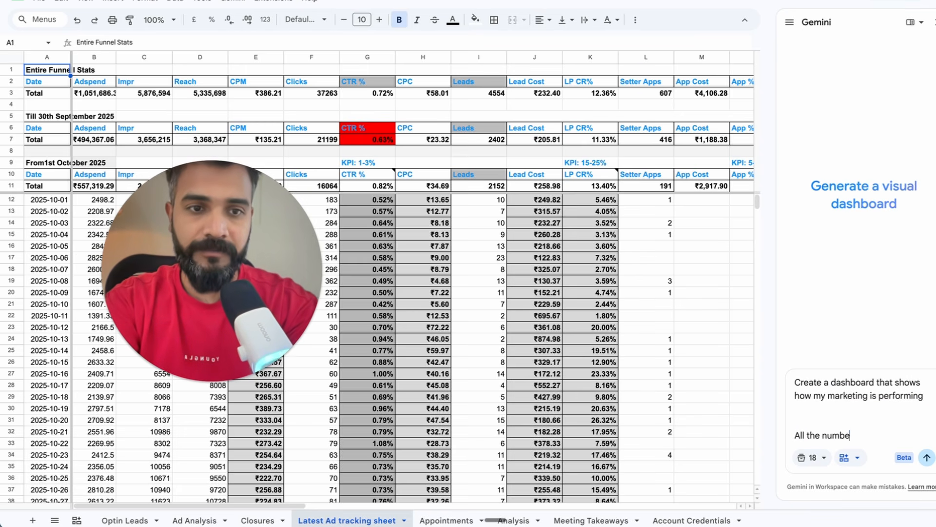
type("rs are in La")
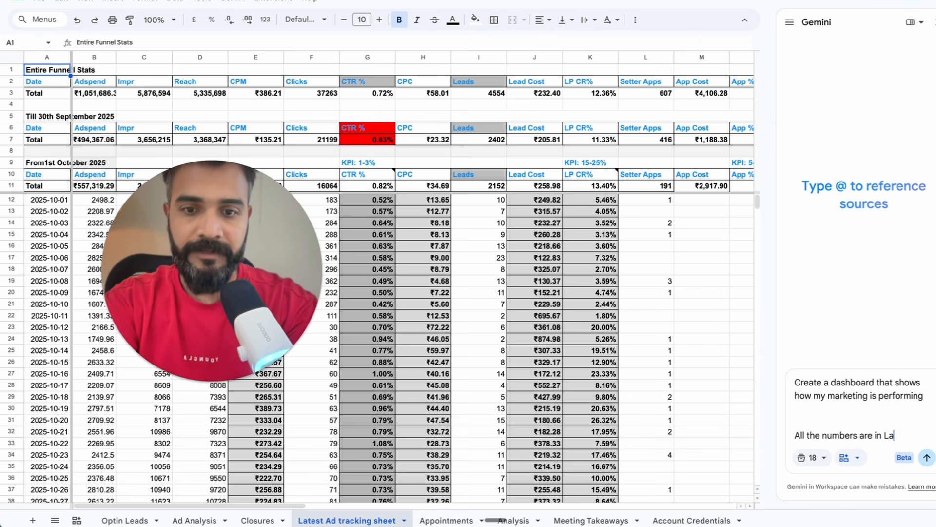
type("test Ad Tra")
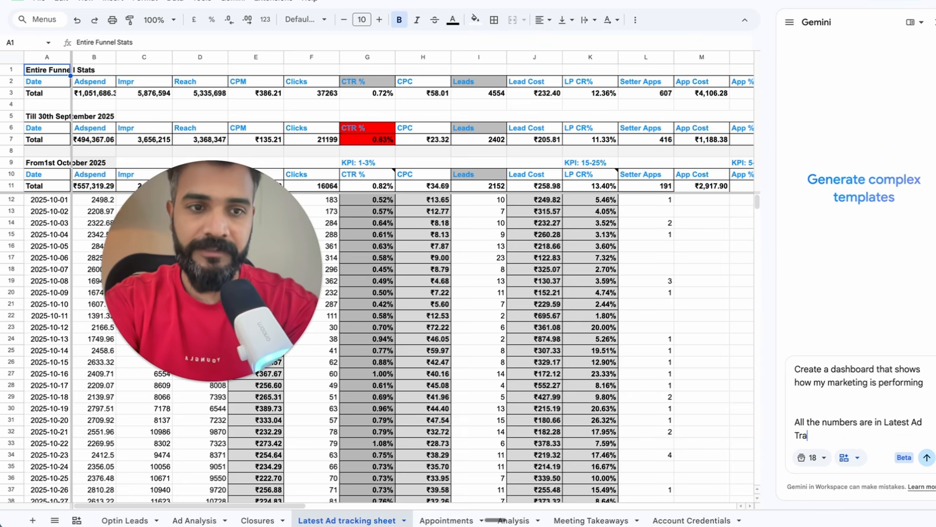
type("cking Sheet")
key("shift+Return")
key("shift+Return")
type("A")
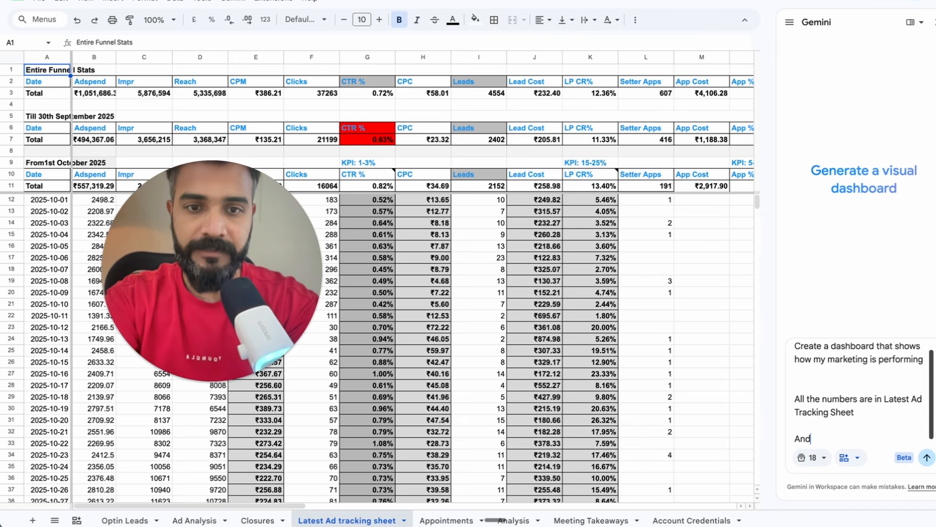
key("BackSpace")
key("Return")
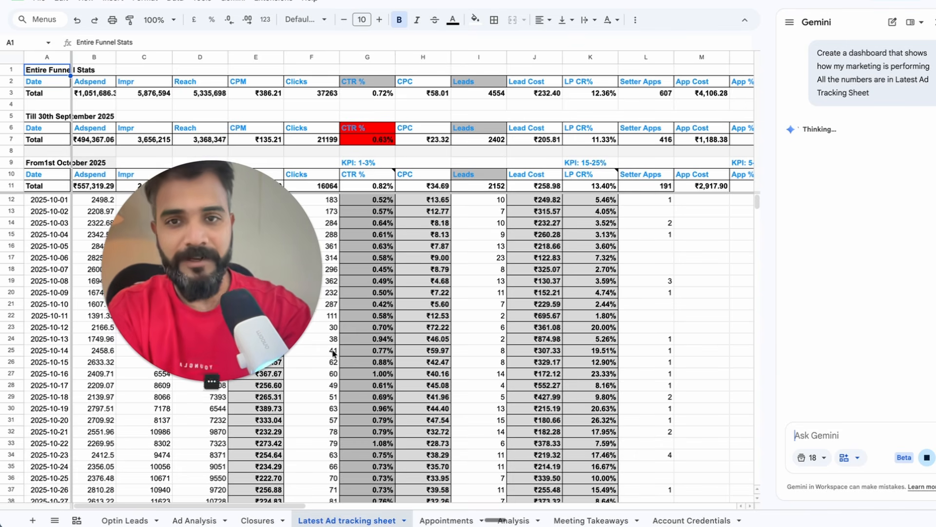
Look through the Closures, Latest Ad tracking and Optin Leads sheets, including the Optin Leads quality and duplicate columns, while the canvas generates
left_click(251, 521)
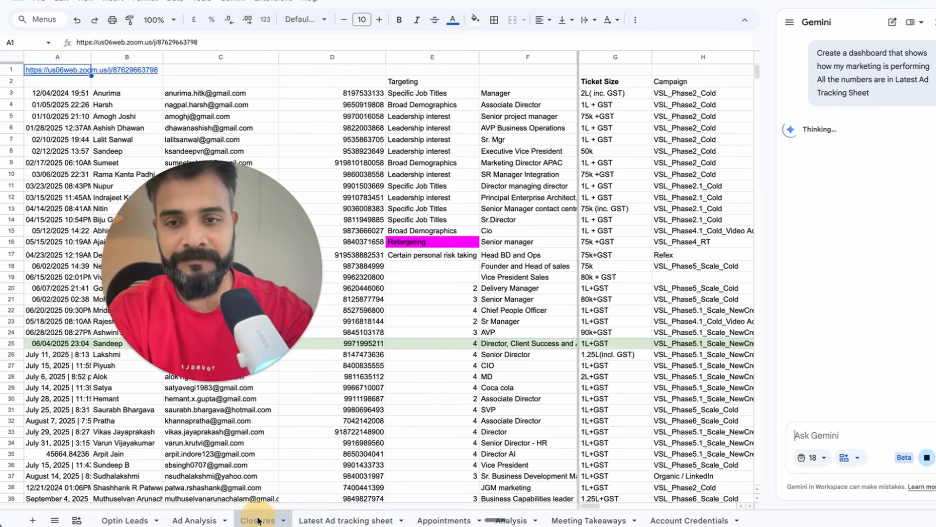
left_click(328, 519)
left_click(126, 520)
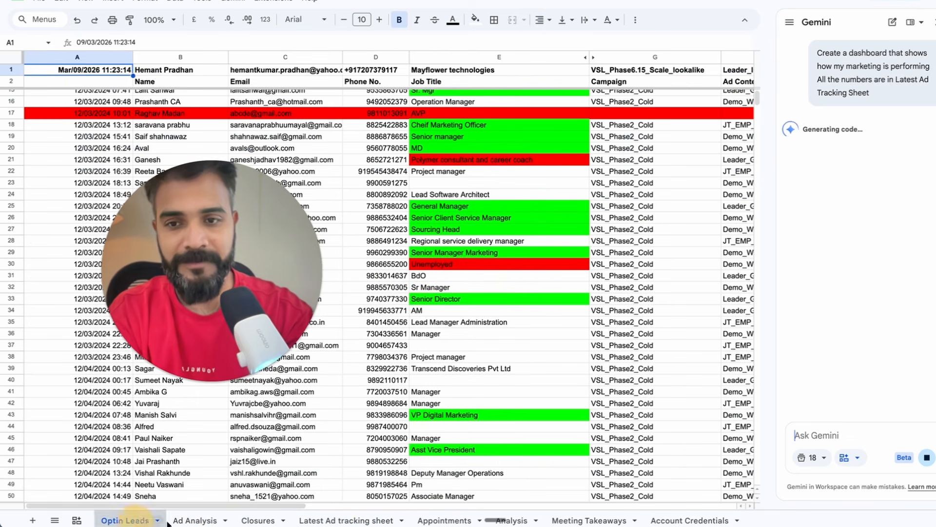
scroll(414, 378, "right", 10)
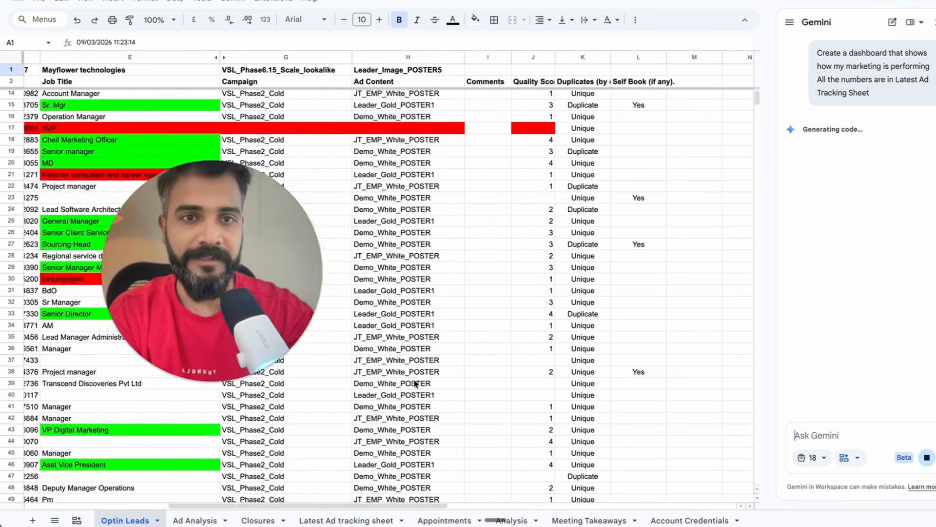
scroll(414, 378, "up", 3)
scroll(414, 383, "up", 2)
scroll(415, 382, "right", 2)
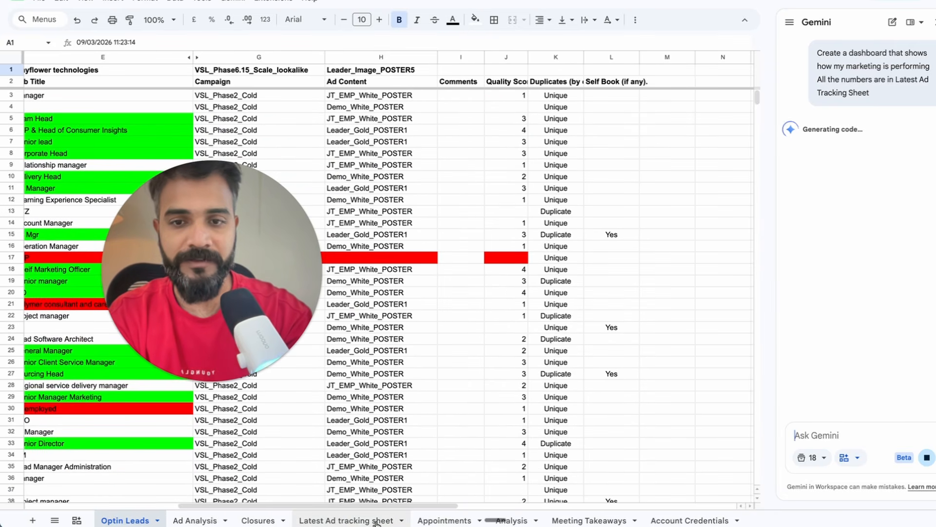
Examine the Total Adspend figure on the generated Marketing Command Center dashboard
left_click(227, 383)
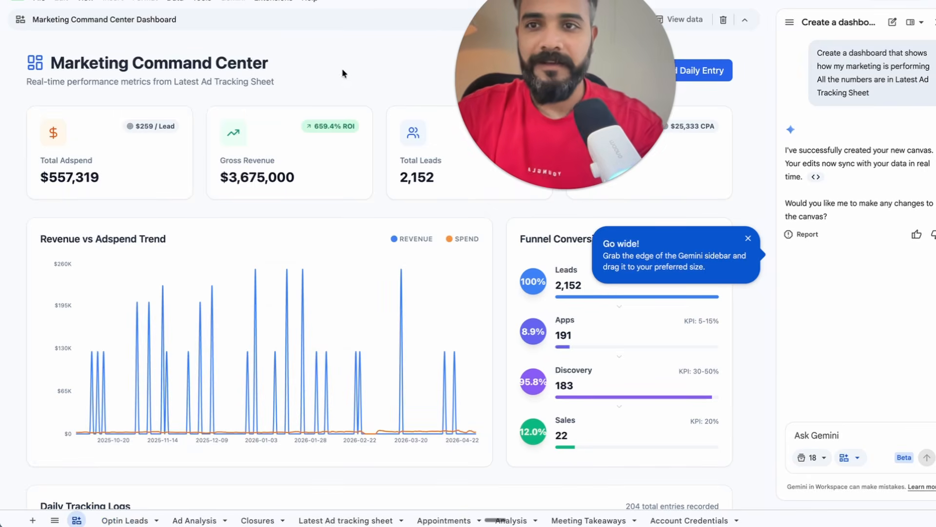
left_click_drag(589, 92, 596, 409)
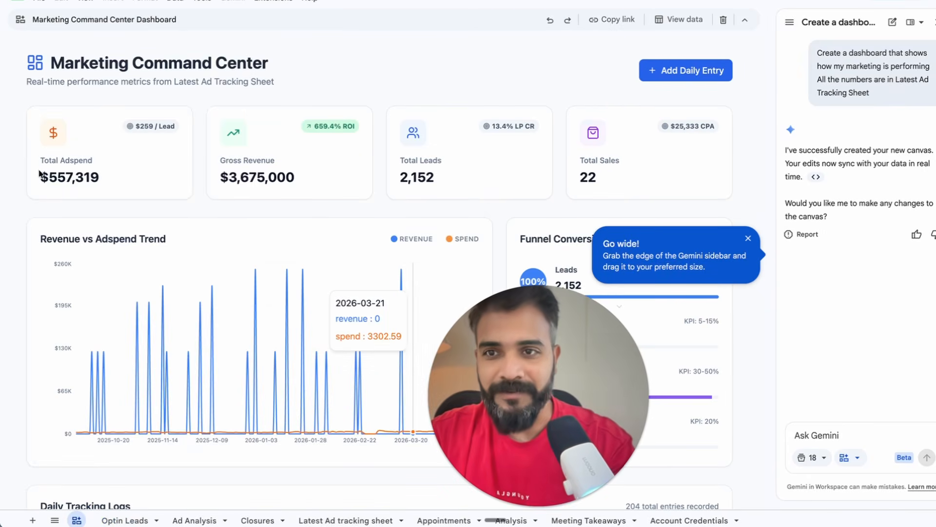
left_click_drag(32, 176, 100, 177)
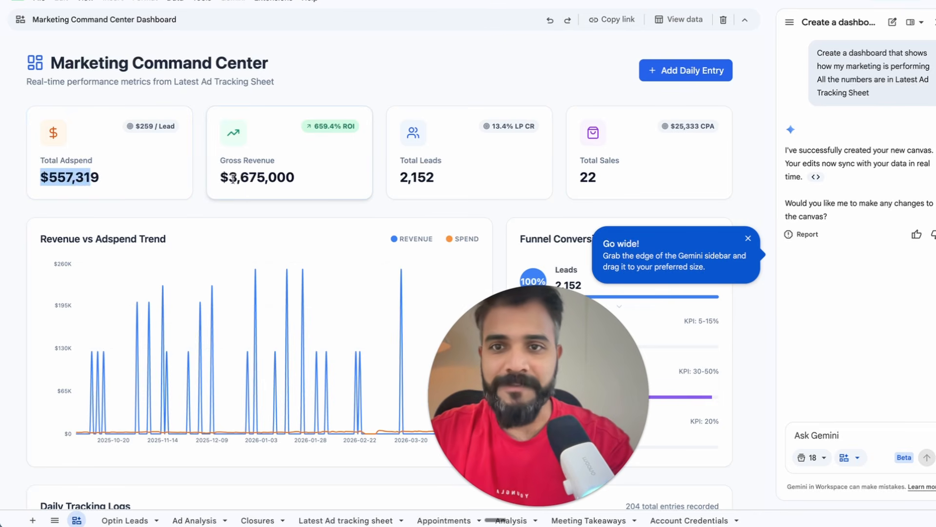
Examine the Gross Revenue figure, the revenue and adspend trend, the funnel conversion and the Daily Tracking Logs on the dashboard
left_click_drag(229, 176, 301, 177)
scroll(278, 322, "down", 5)
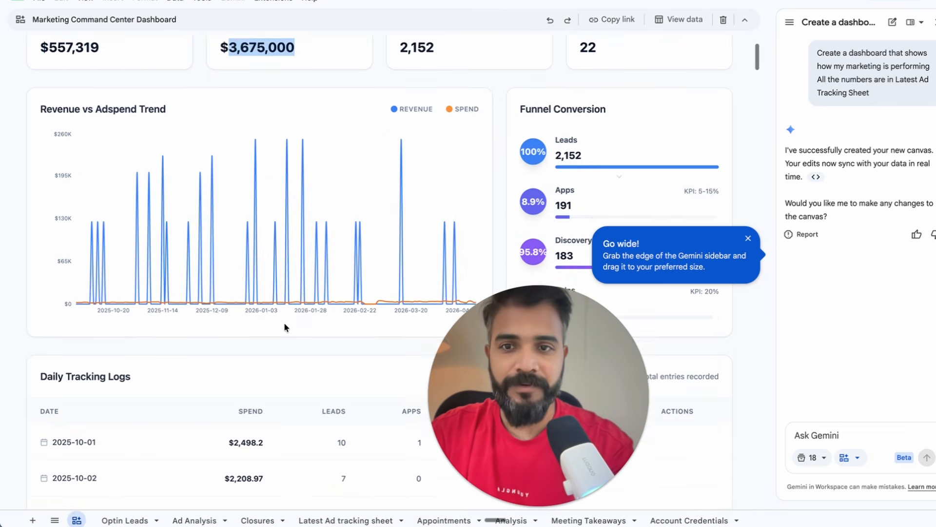
scroll(285, 327, "down", 3)
scroll(190, 152, "up", 9)
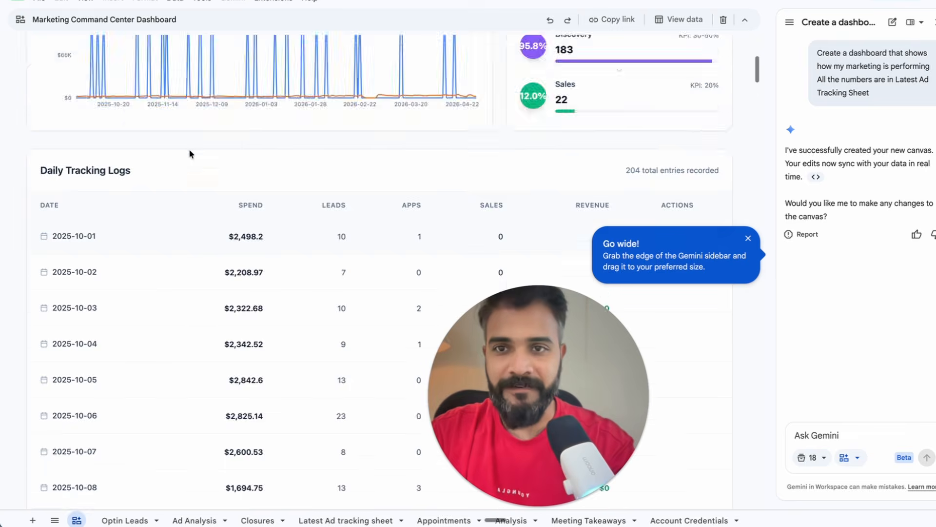
scroll(707, 239, "down", 1)
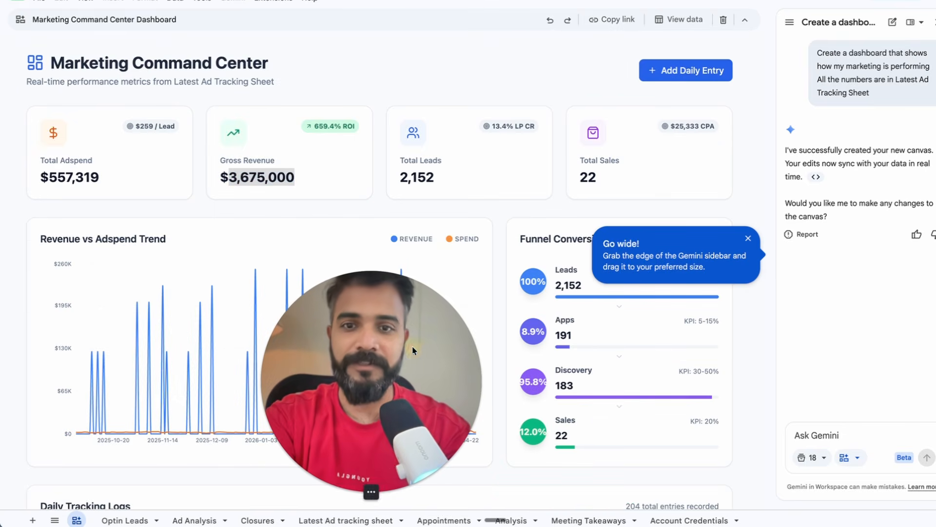
left_click(359, 493)
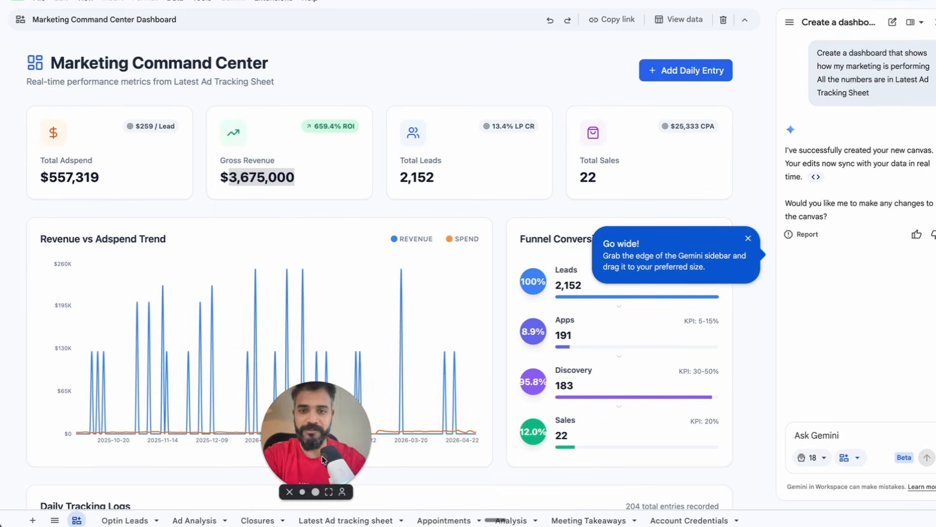
left_click_drag(326, 462, 695, 2)
Write a follow-up for Gemini saying "All the numbers are in ₹" and "I also want to be able to filter it by month and year"
left_click(827, 444)
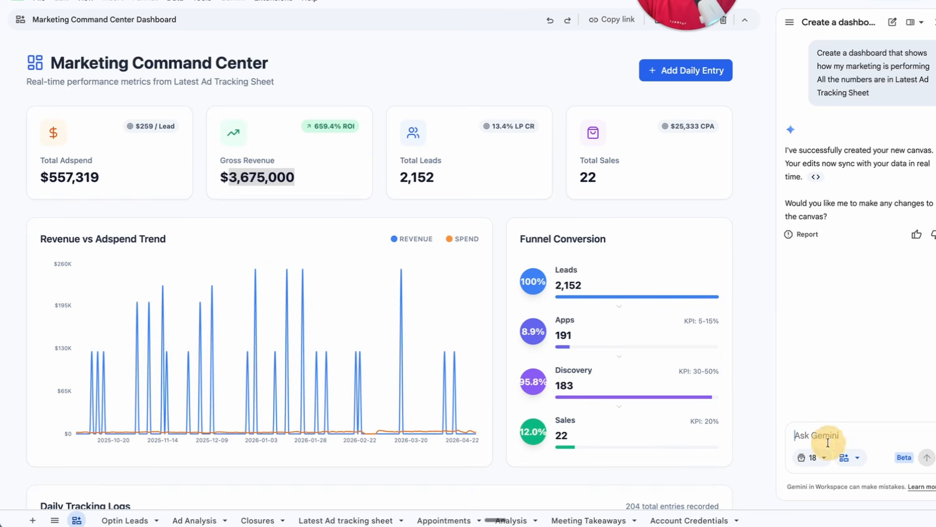
type("All the numbers are in ₹")
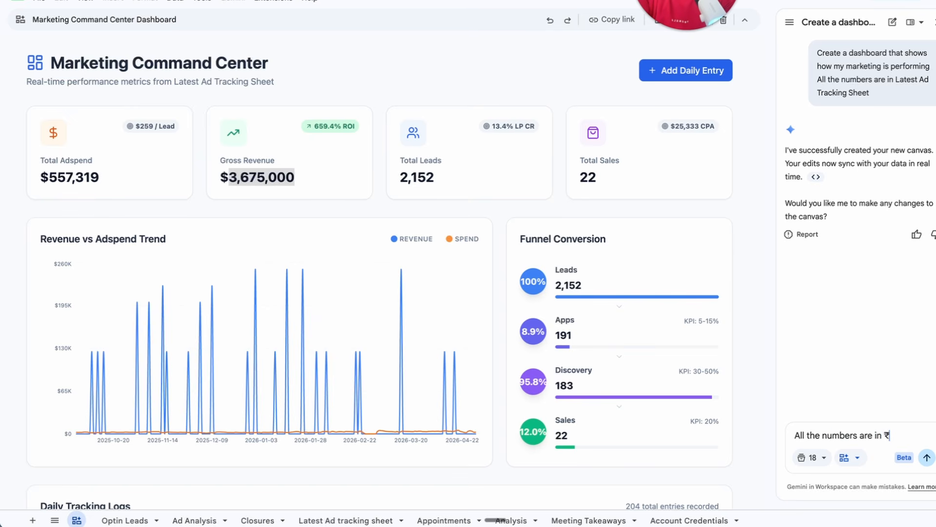
key("shift+Return")
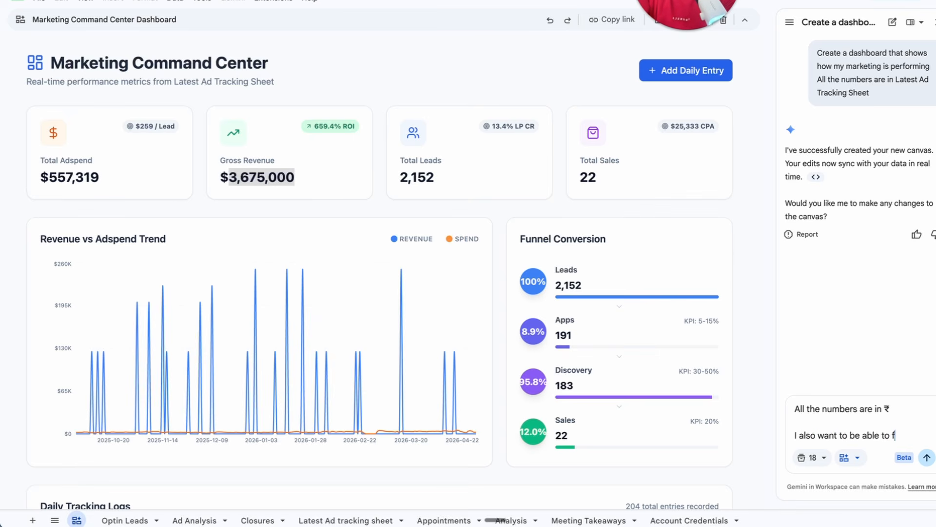
type("by mo")
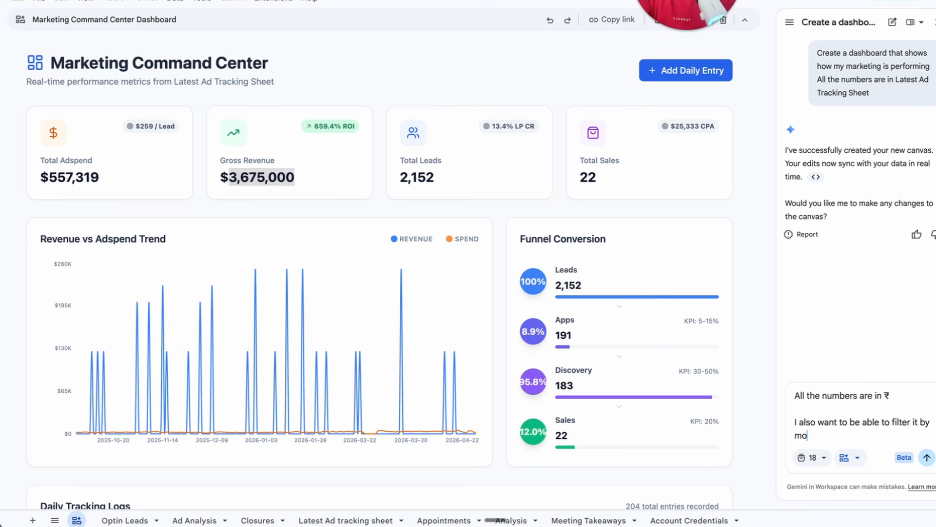
Add "So add a toggle some sort of option to check different month's performance" to the prompt and send it to Gemini
key("shift+Return")
key("shift+Return")
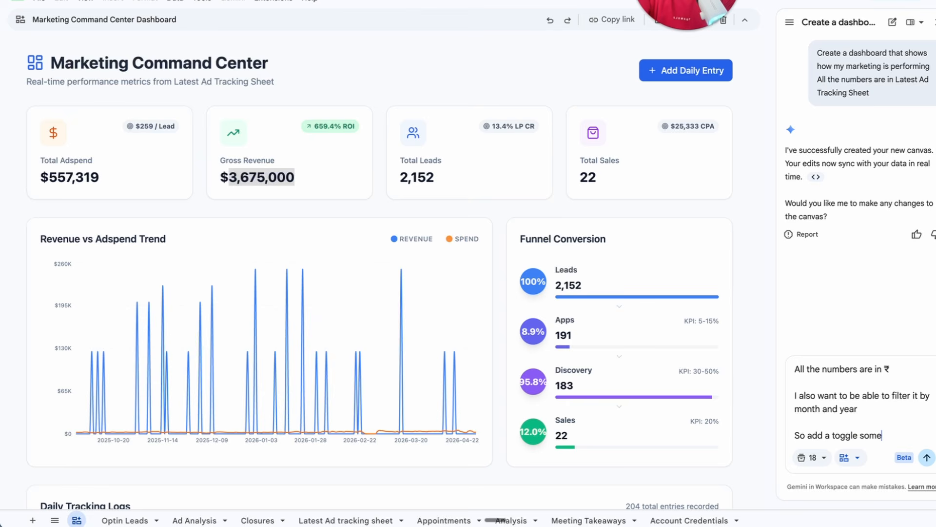
type("on")
key("BackSpace")
key("BackSpace")
key("BackSpace")
type("tion to check different month's")
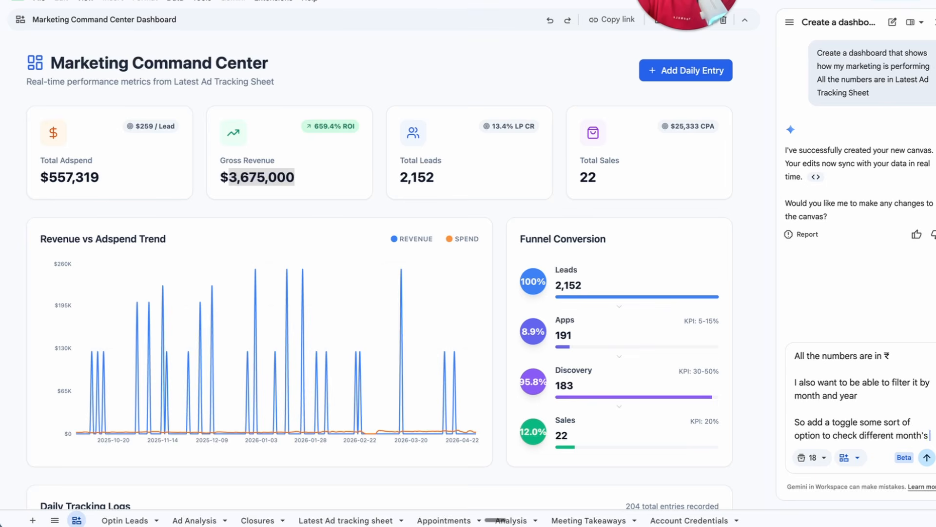
type("performance")
key("Return")
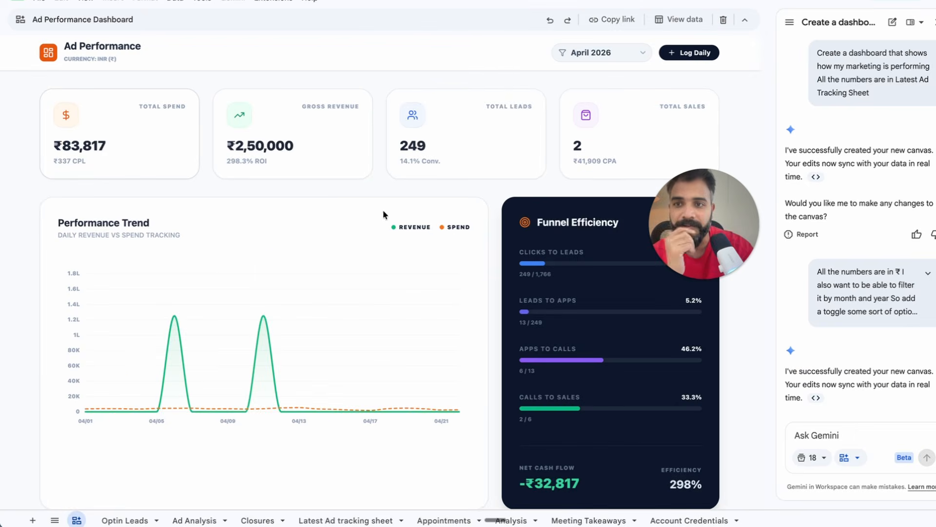
left_click_drag(685, 214, 45, 323)
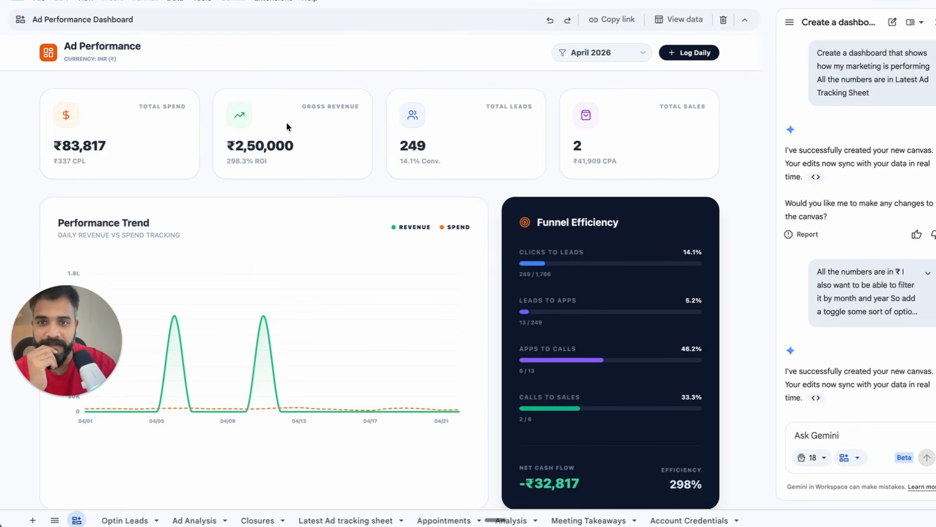
Switch the dashboard's month filter through March 2026, January 2026 and December 2025 to compare monthly performance
left_click(612, 52)
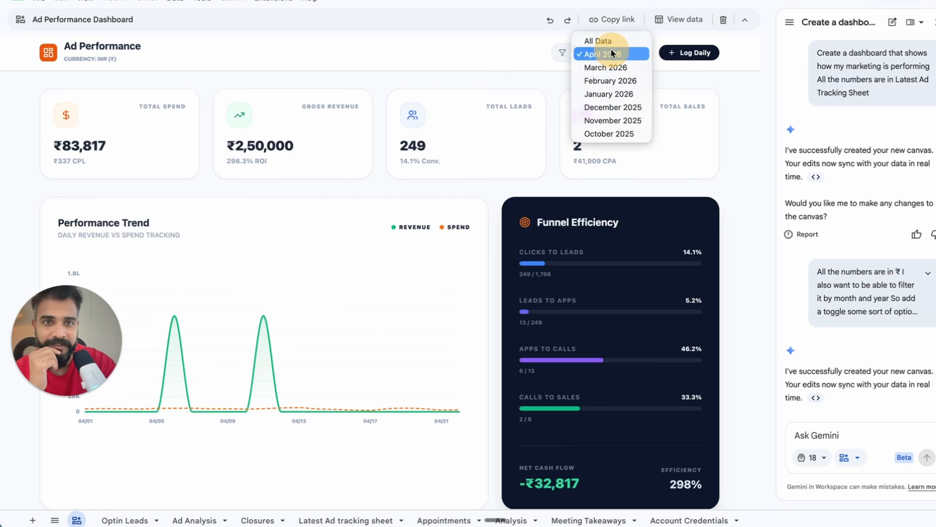
left_click(610, 67)
left_click(614, 53)
left_click(617, 82)
left_click(626, 55)
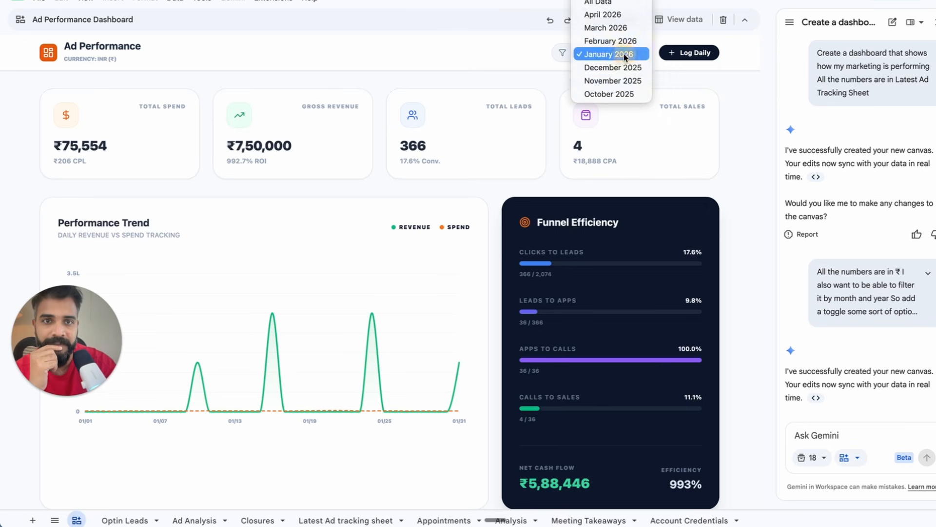
left_click(618, 68)
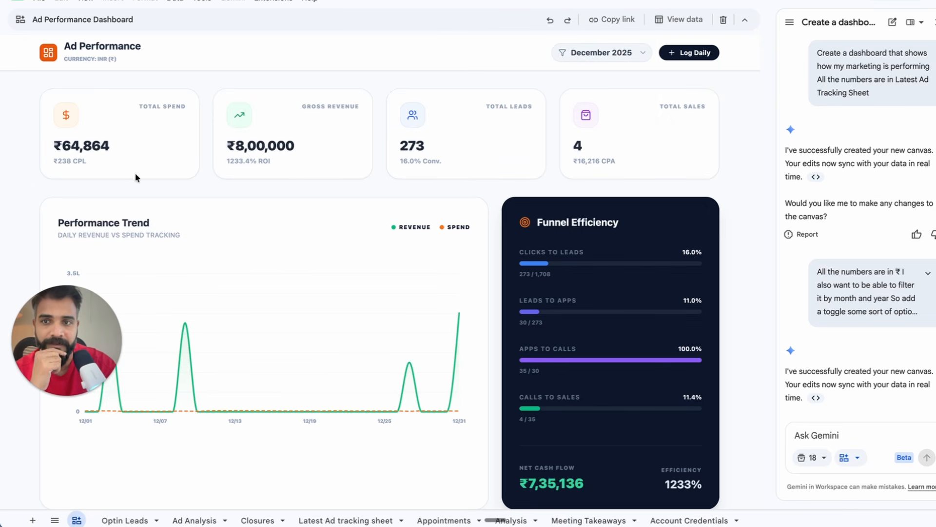
Check November 2025's performance, and return the month filter to December 2025 to look over that month's dashboard
left_click(617, 53)
left_click(615, 66)
left_click(613, 52)
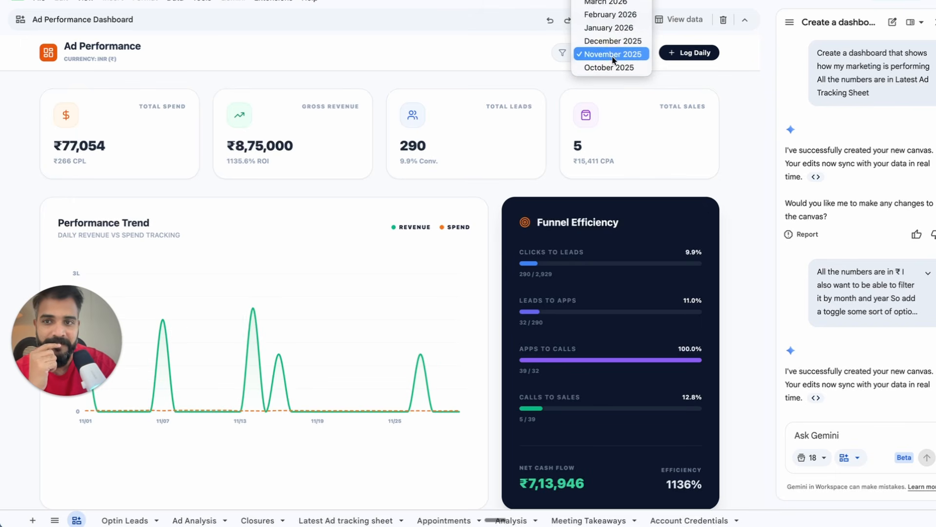
left_click(613, 41)
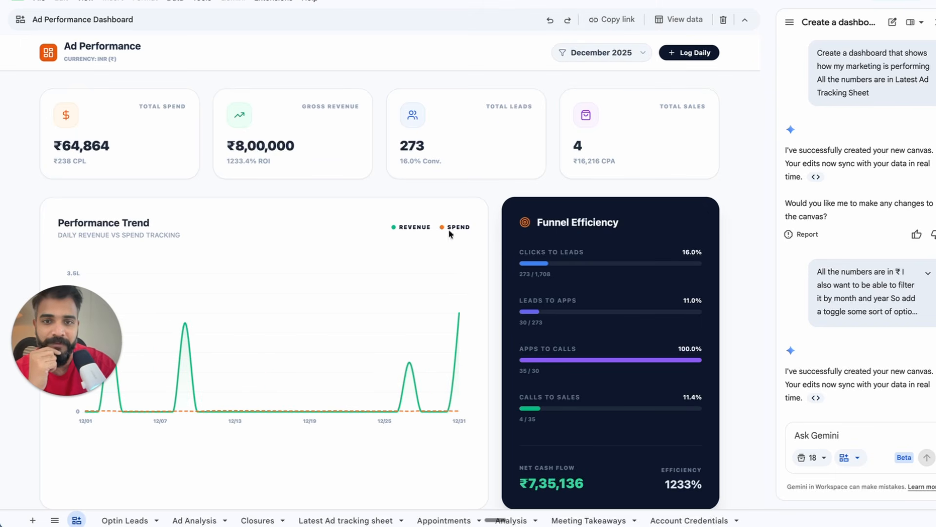
scroll(487, 378, "down", 2)
scroll(487, 378, "up", 1)
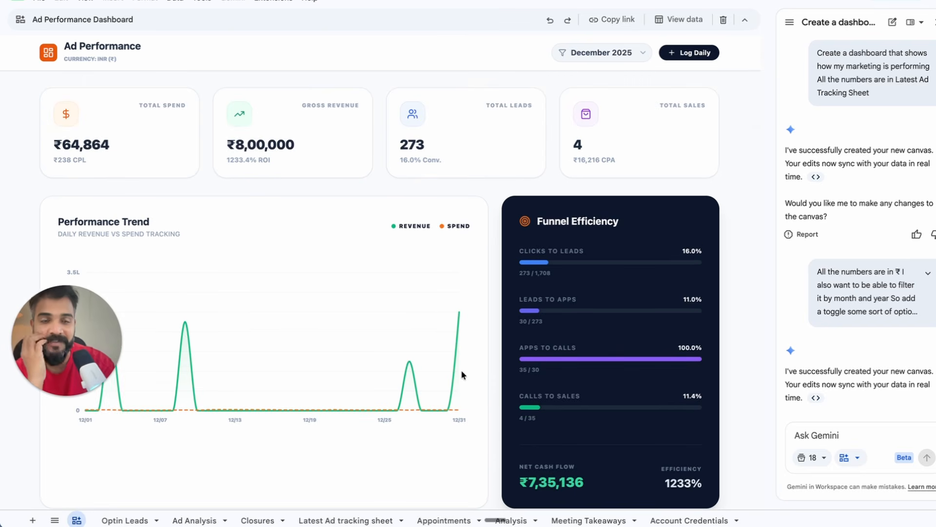
scroll(461, 371, "down", 2)
scroll(461, 370, "down", 3)
scroll(460, 369, "up", 5)
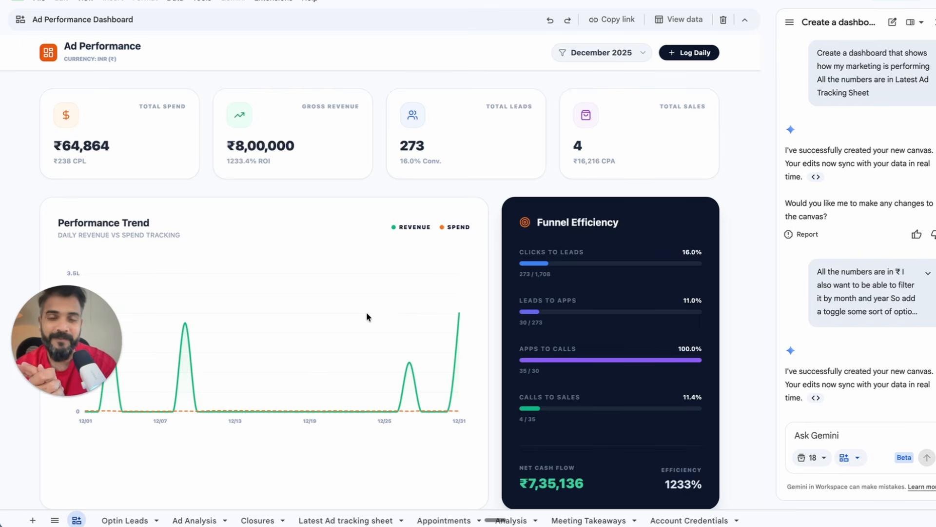
mouse_move(86, 371)
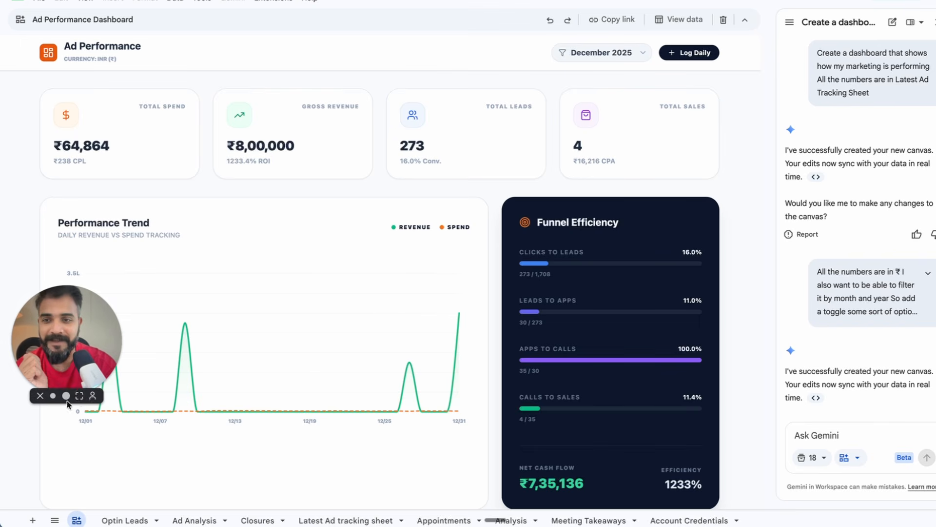
left_click(80, 396)
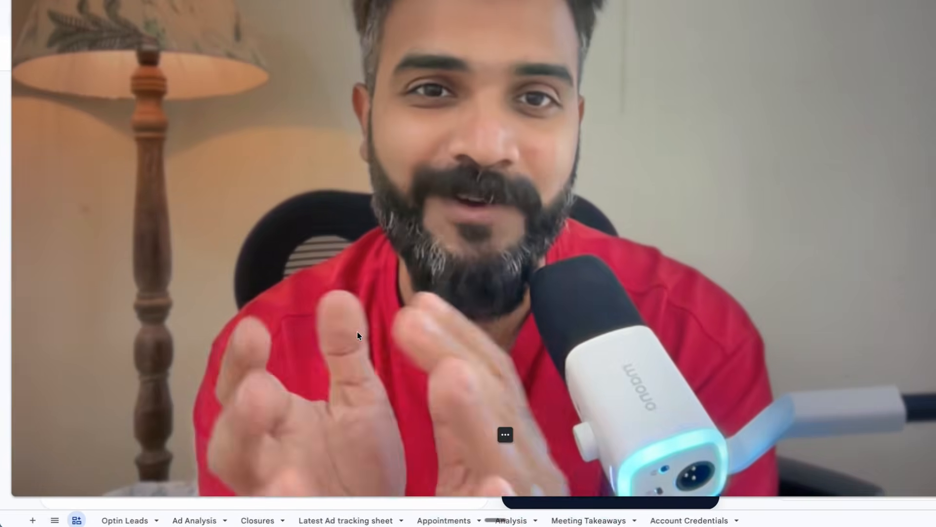